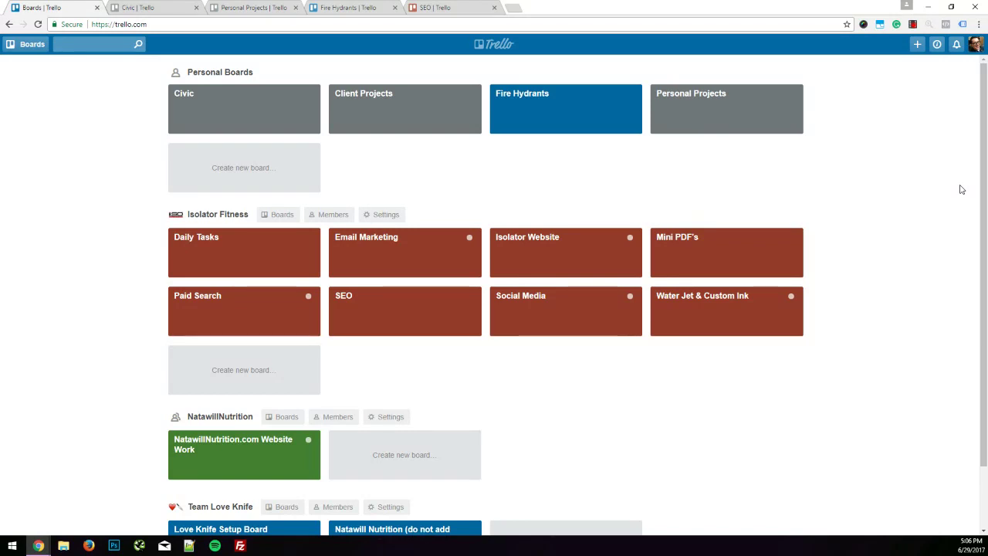
# Switch to the Civic board and read through the Roll Center Adapter Plate card
pyautogui.click(129, 9)
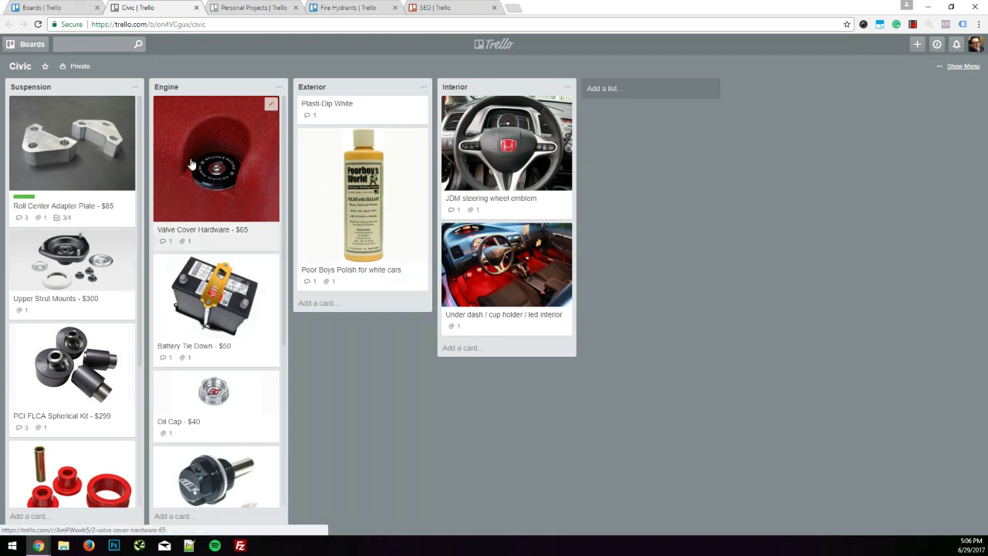
pyautogui.scroll(-2, 110, 137)
pyautogui.scroll(2, 91, 165)
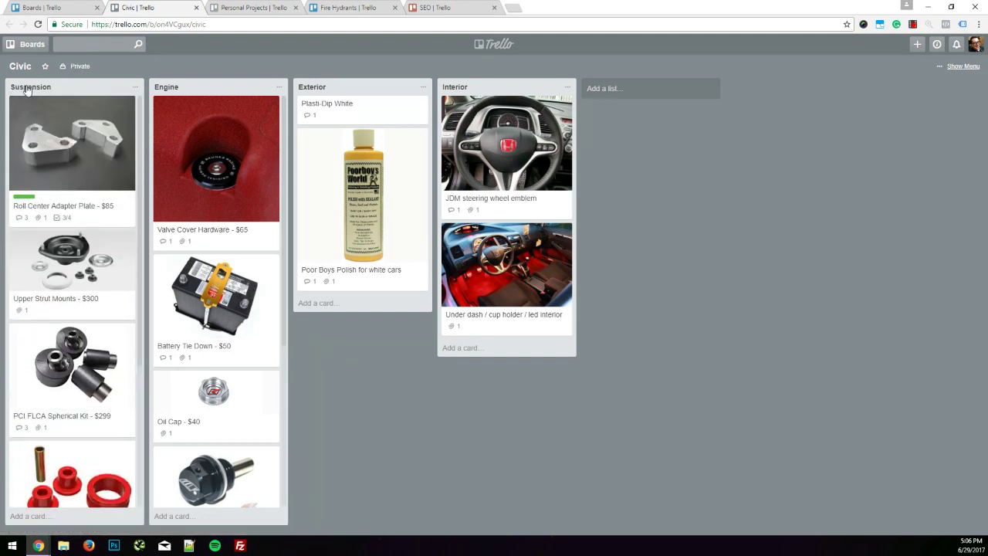
pyautogui.click(57, 174)
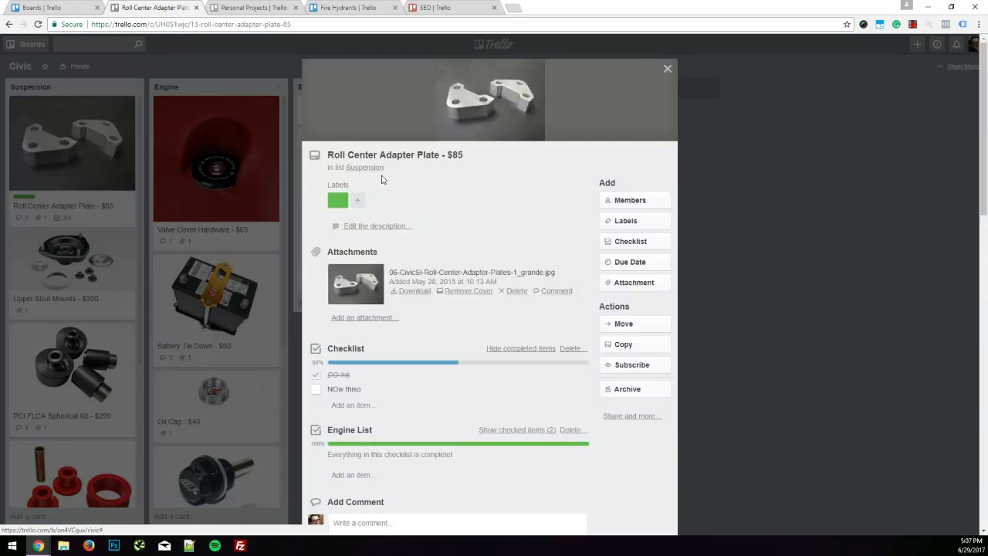
pyautogui.scroll(-1, 493, 295)
pyautogui.scroll(-5, 493, 294)
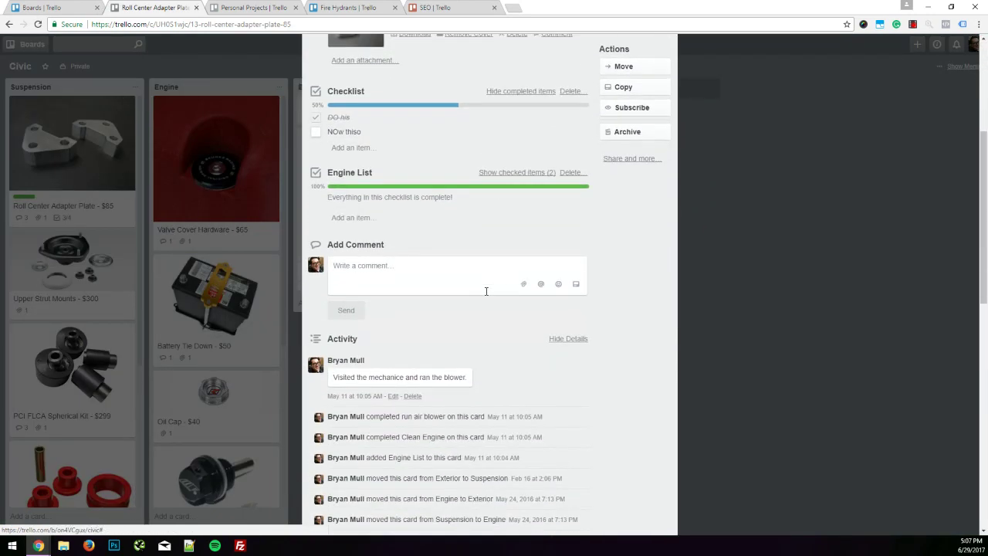
pyautogui.scroll(-7, 388, 289)
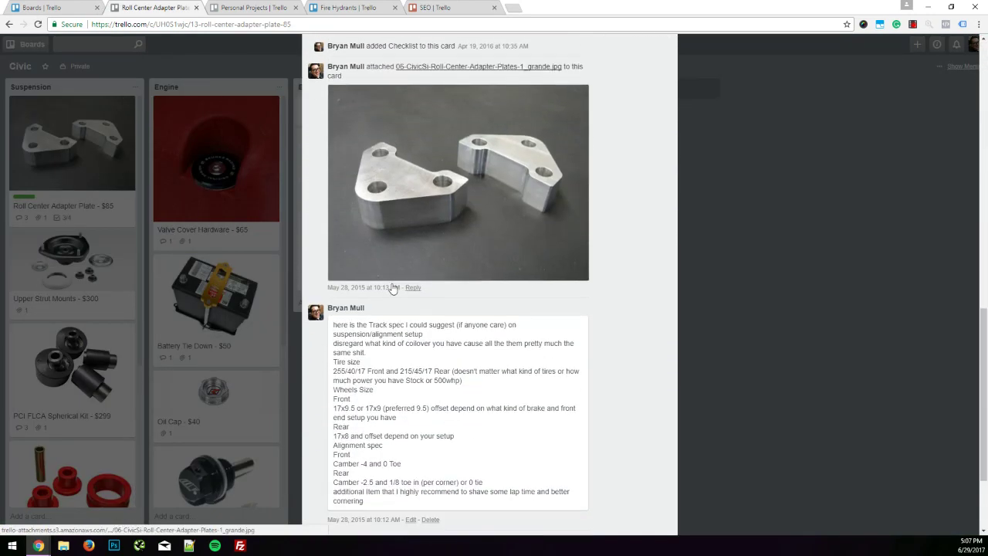
pyautogui.scroll(-1, 464, 309)
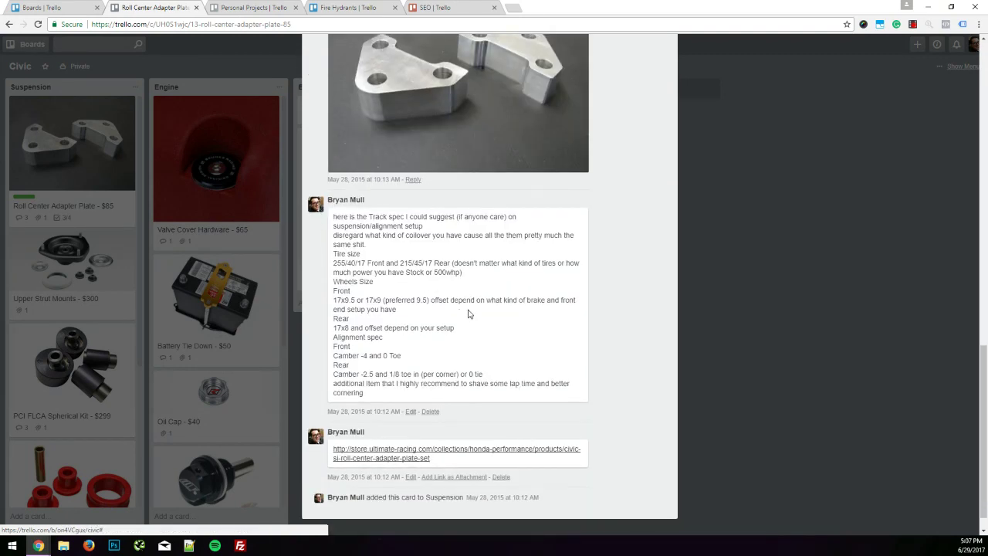
pyautogui.scroll(12, 451, 259)
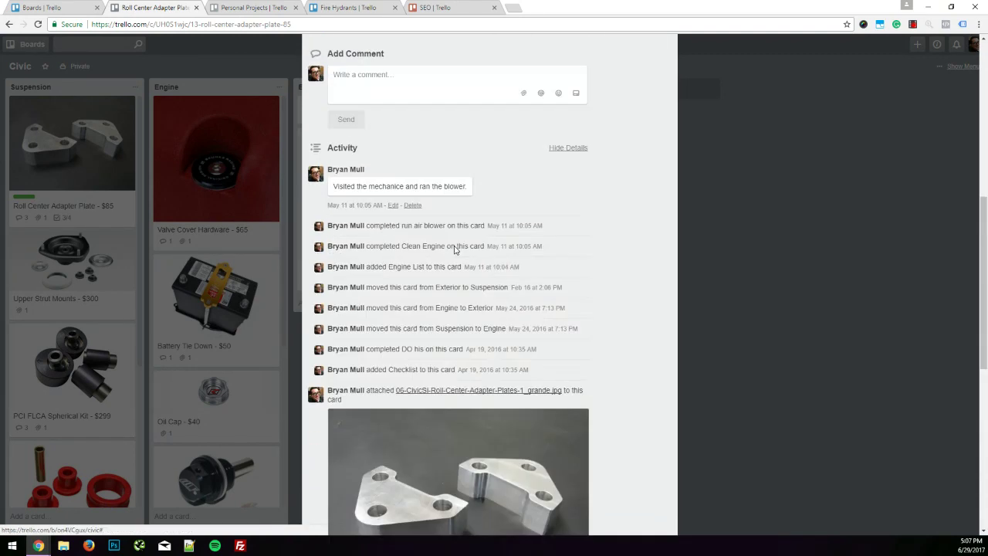
pyautogui.scroll(3, 452, 259)
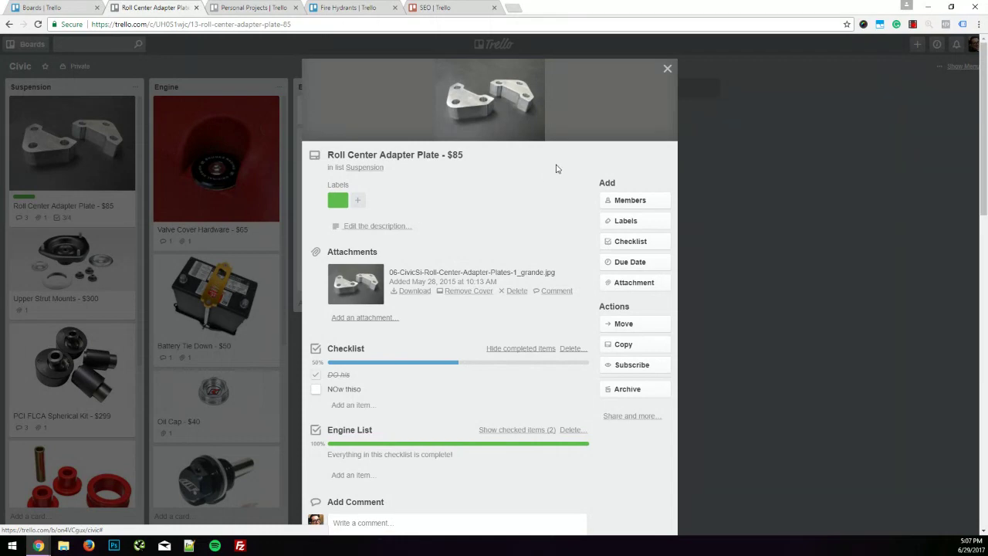
pyautogui.click(667, 69)
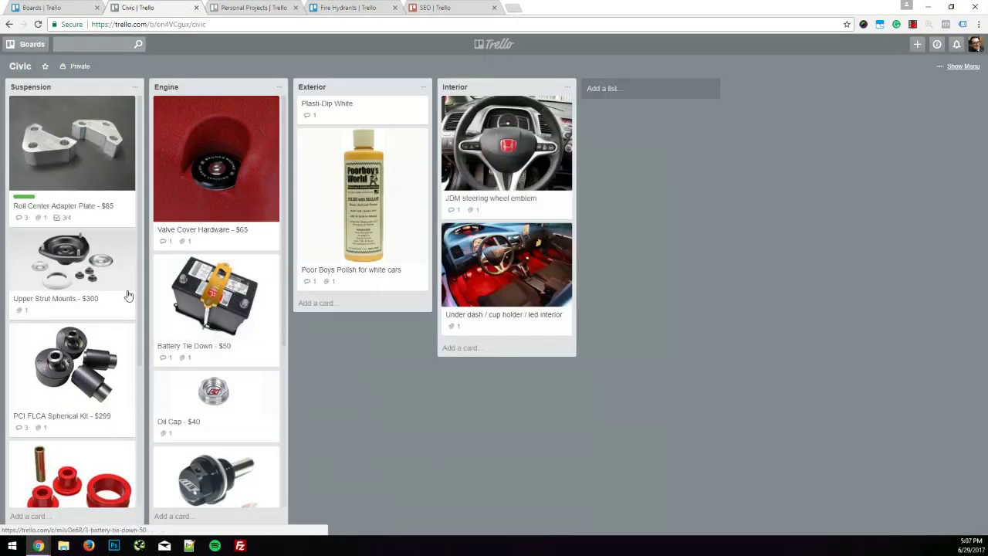
# Review the Upper Strut Mounts card, then bring the Fire Hydrants board tab forward
pyautogui.click(63, 274)
pyautogui.scroll(-1, 432, 261)
pyautogui.scroll(2, 433, 259)
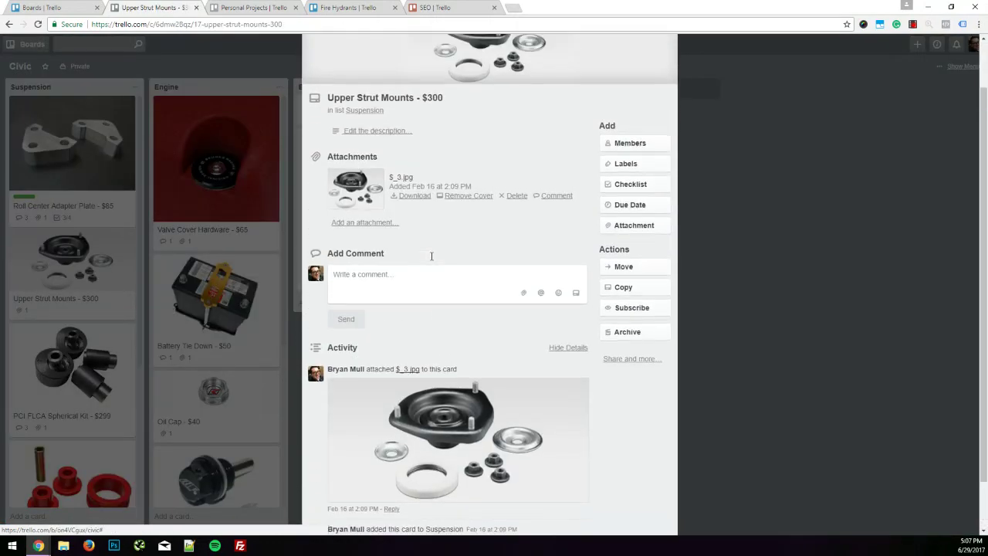
pyautogui.click(662, 72)
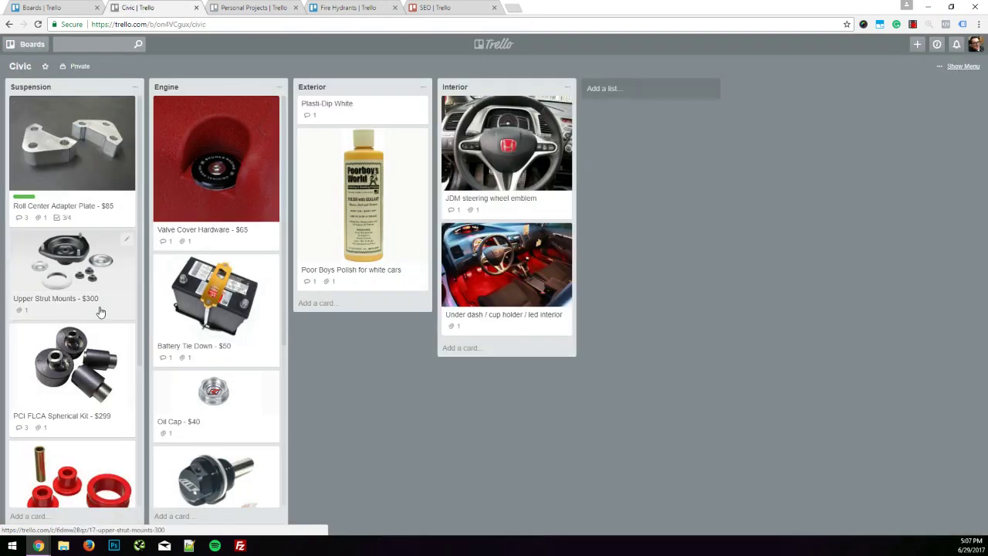
pyautogui.scroll(-3, 101, 317)
pyautogui.scroll(3, 100, 325)
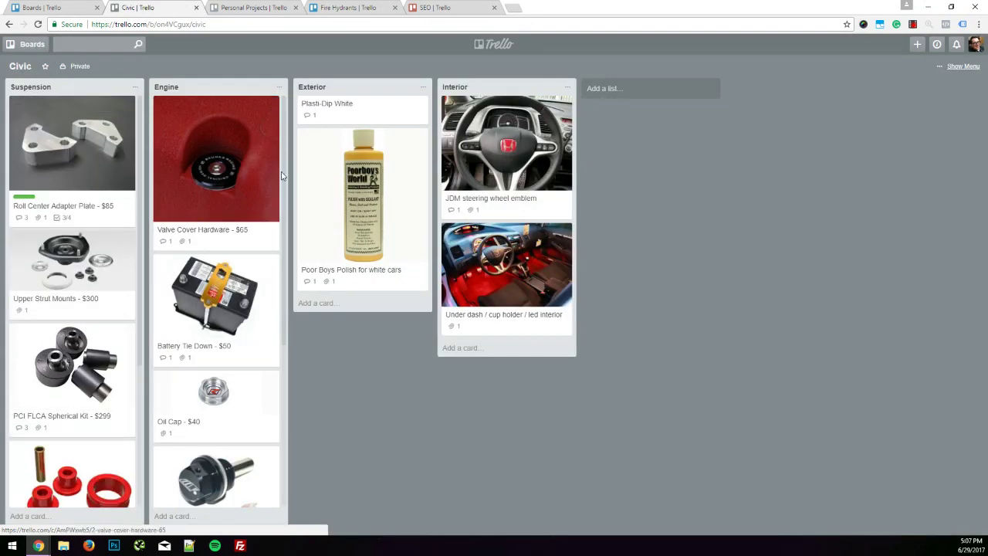
pyautogui.scroll(-4, 207, 335)
pyautogui.scroll(3, 209, 335)
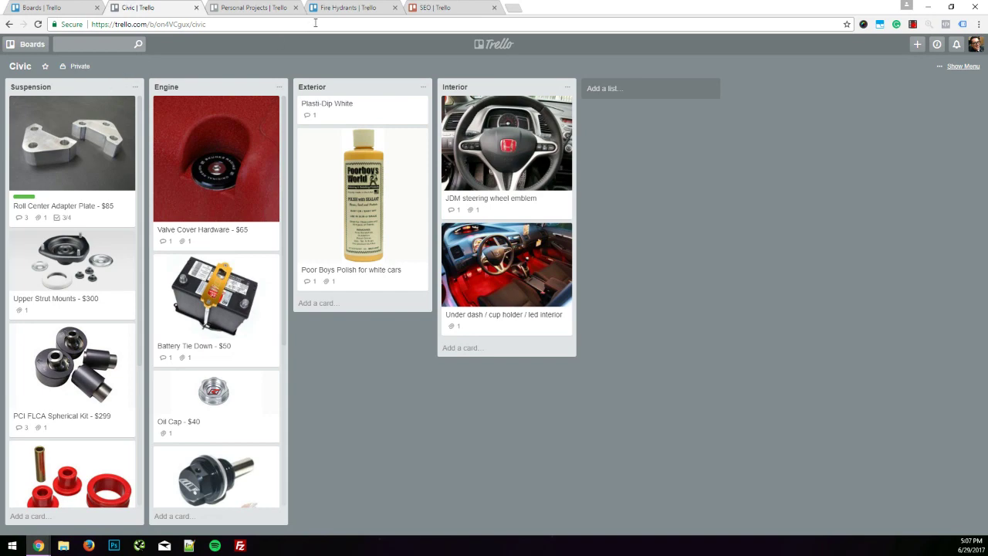
pyautogui.moveTo(332, 8); pyautogui.dragTo(247, 8)
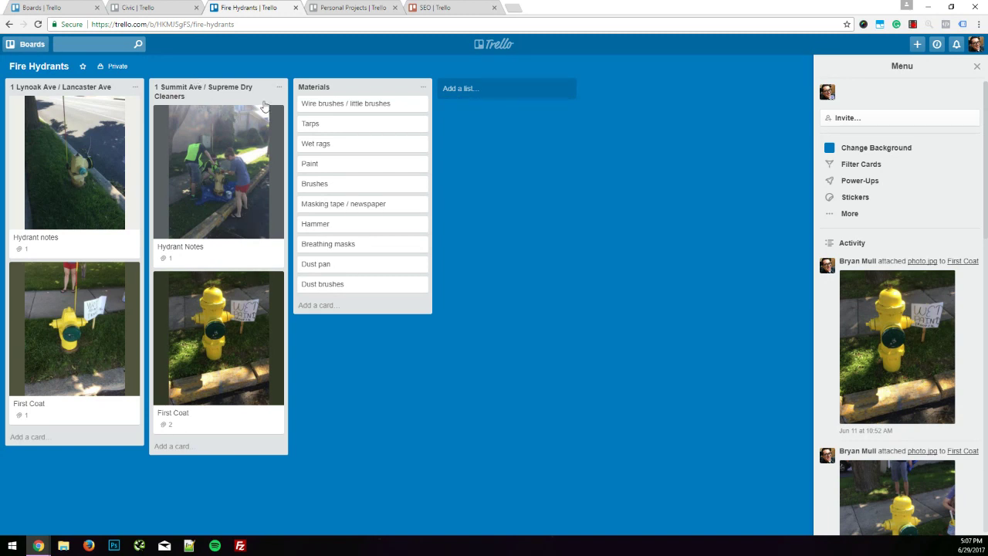
# Hide the Fire Hydrants board menu and review the Hydrant notes card
pyautogui.click(977, 66)
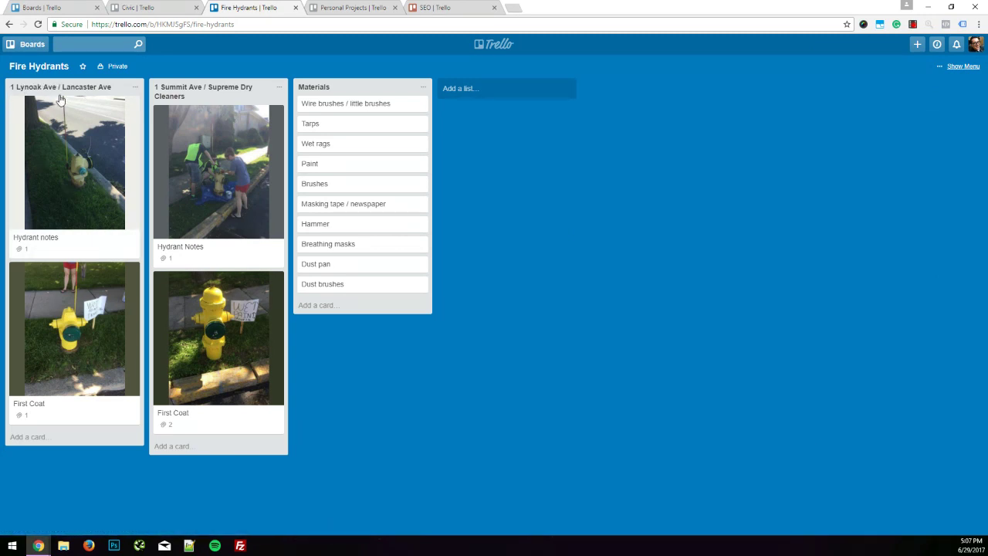
pyautogui.click(78, 173)
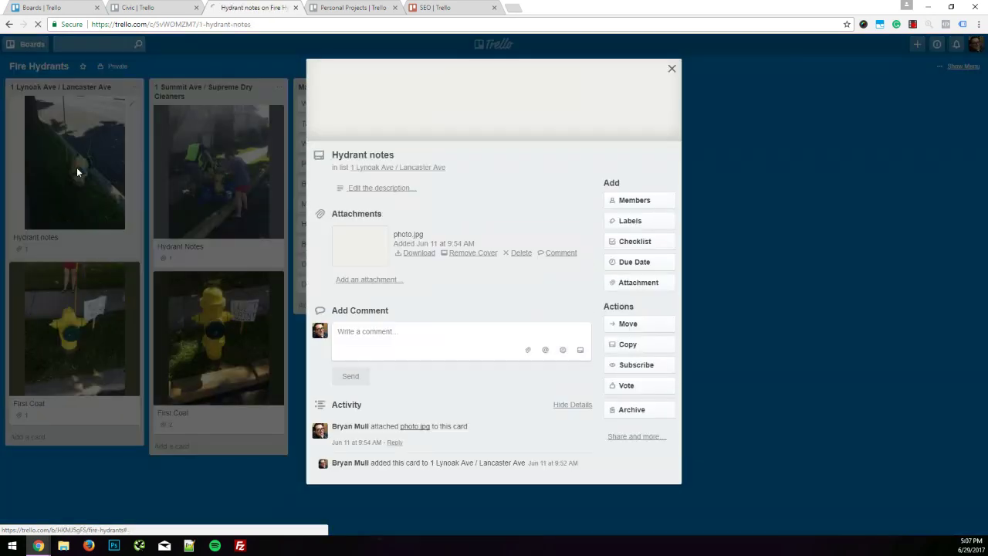
pyautogui.scroll(-3, 429, 497)
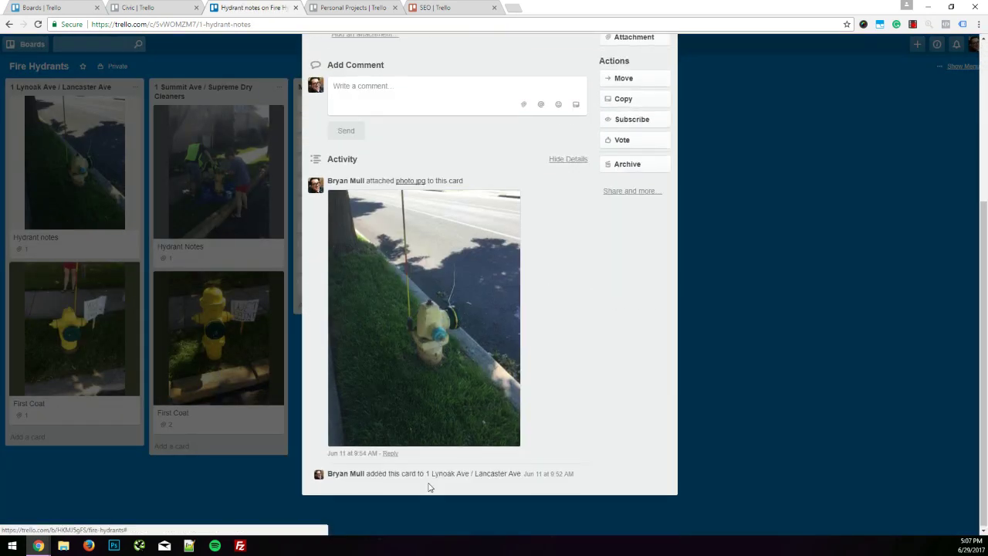
pyautogui.scroll(3, 430, 486)
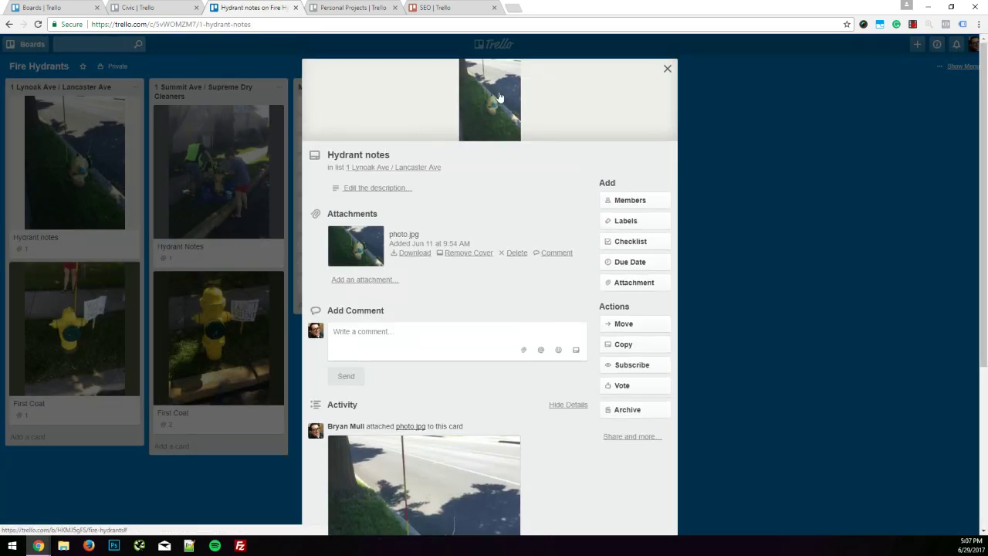
pyautogui.click(668, 68)
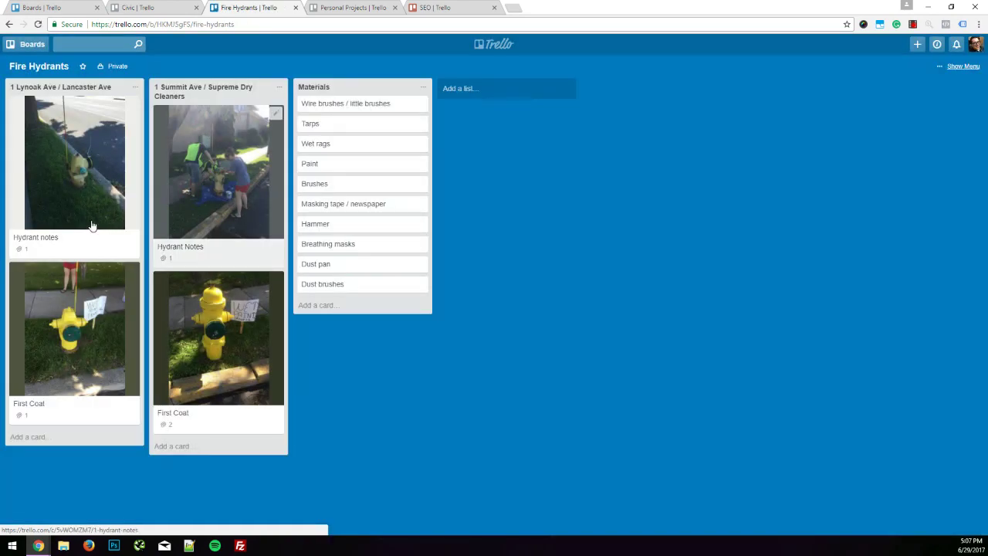
# Check the First Coat card, then switch to the Personal Projects board
pyautogui.click(47, 337)
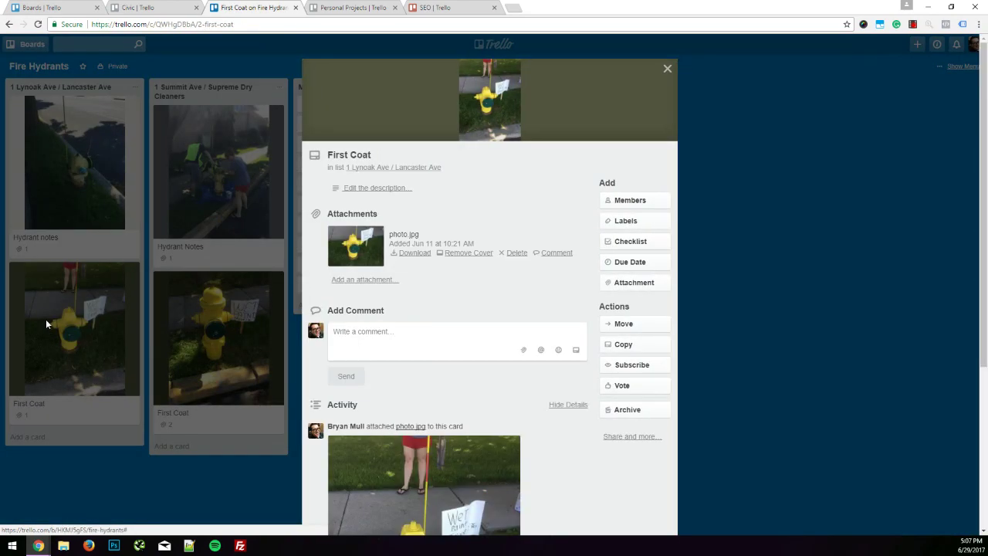
pyautogui.click(668, 69)
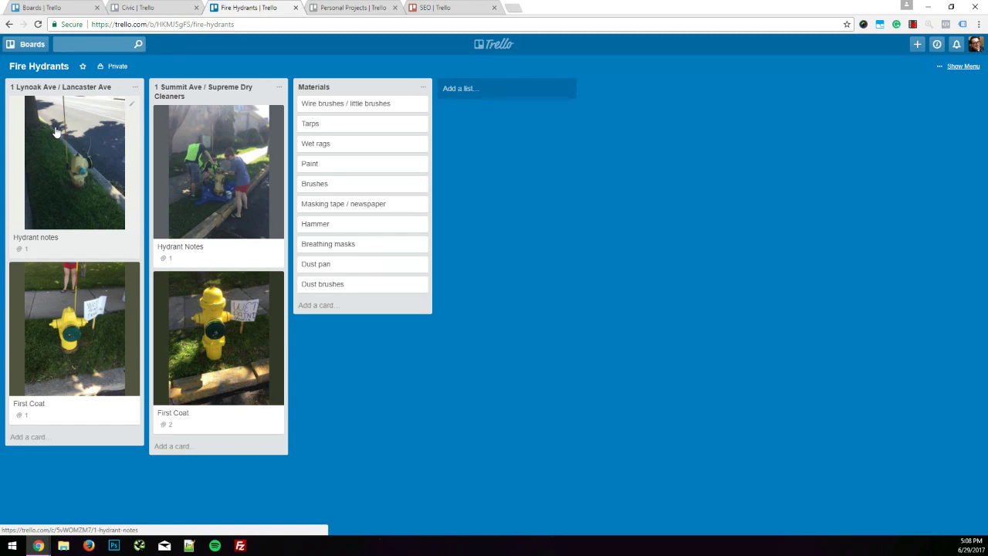
pyautogui.click(335, 13)
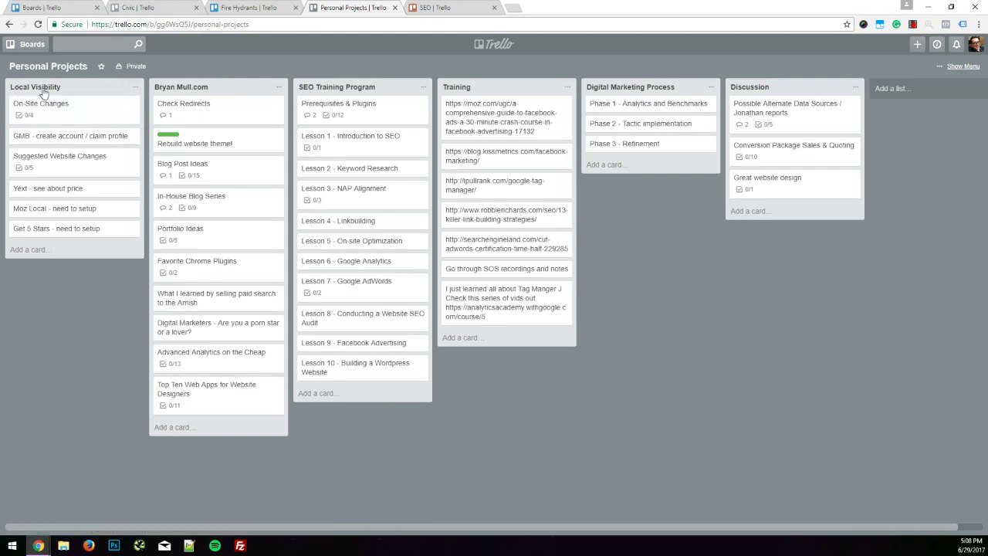
# In the On-Site Changes card, leave only Meta descriptions ticked, giving a 1/4 checklist
pyautogui.click(64, 115)
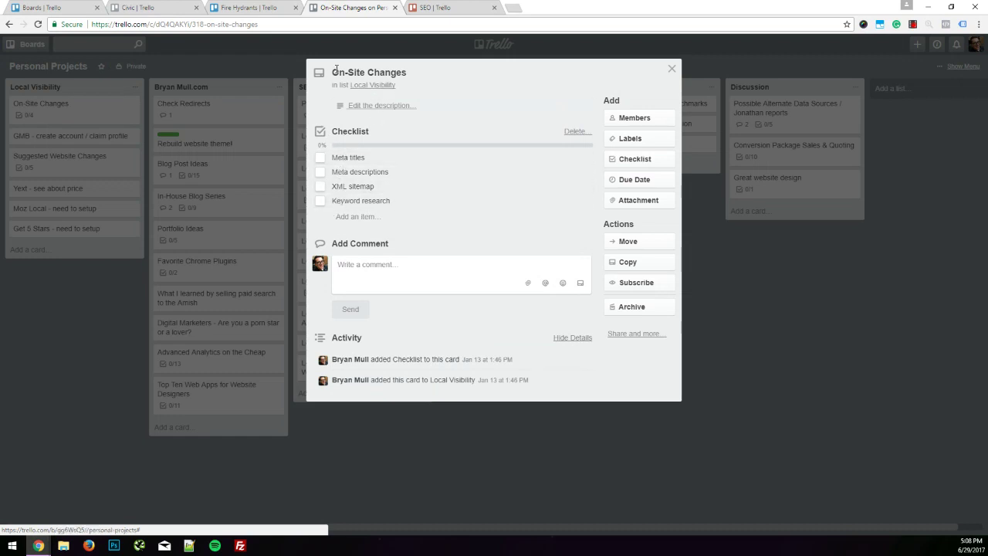
pyautogui.click(318, 158)
pyautogui.click(320, 172)
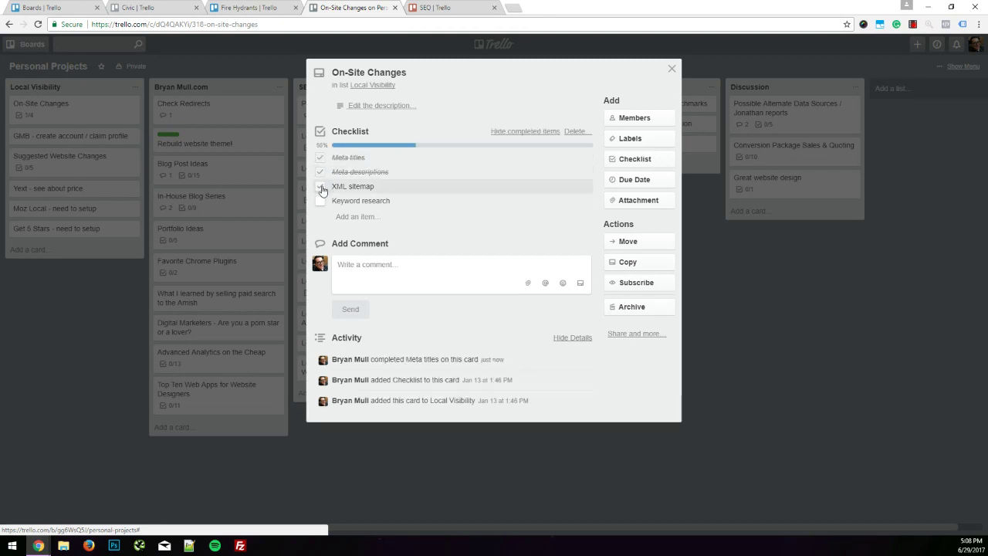
pyautogui.click(321, 186)
pyautogui.click(322, 201)
pyautogui.click(322, 202)
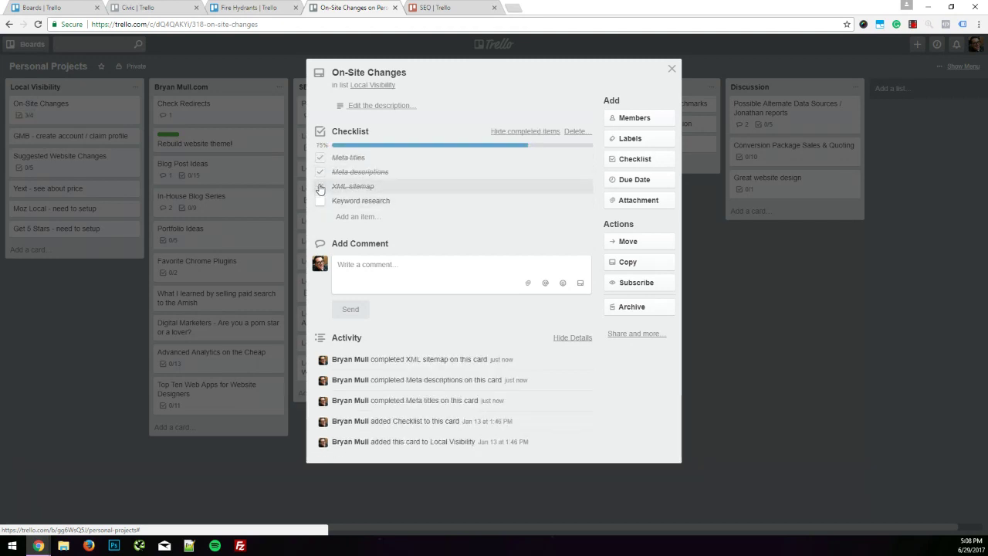
pyautogui.click(320, 186)
pyautogui.click(320, 158)
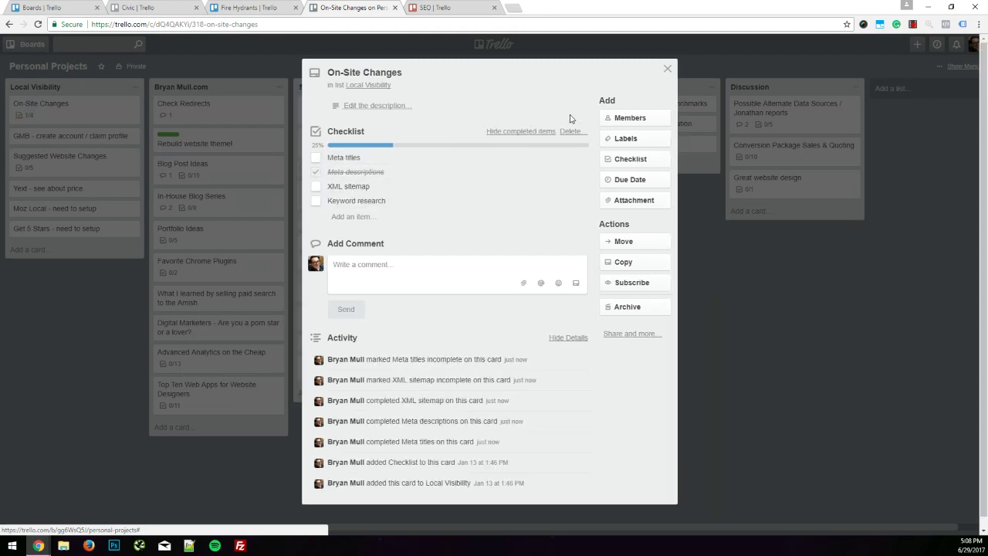
pyautogui.click(668, 69)
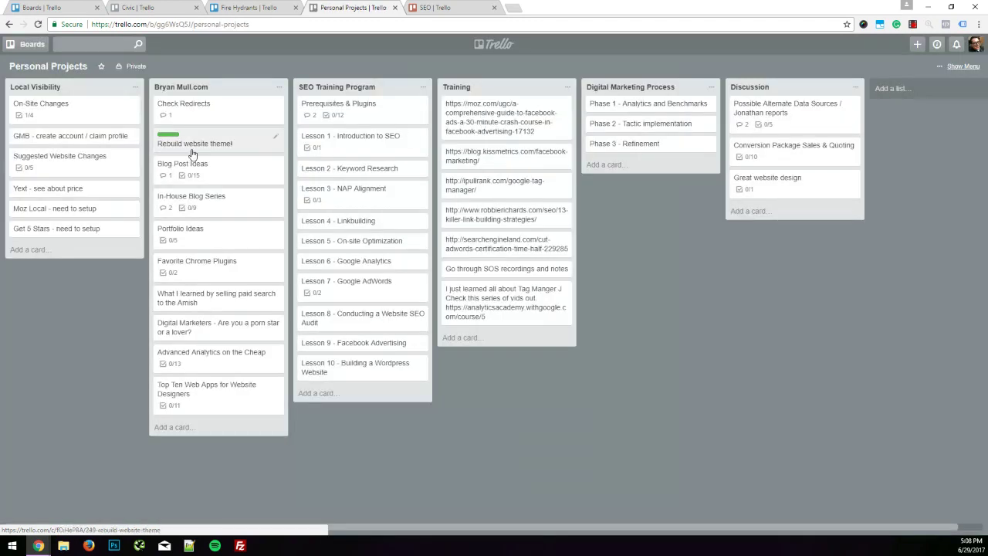
# Glance at the Yext - see about price card, then open Rebuild website theme!
pyautogui.click(68, 186)
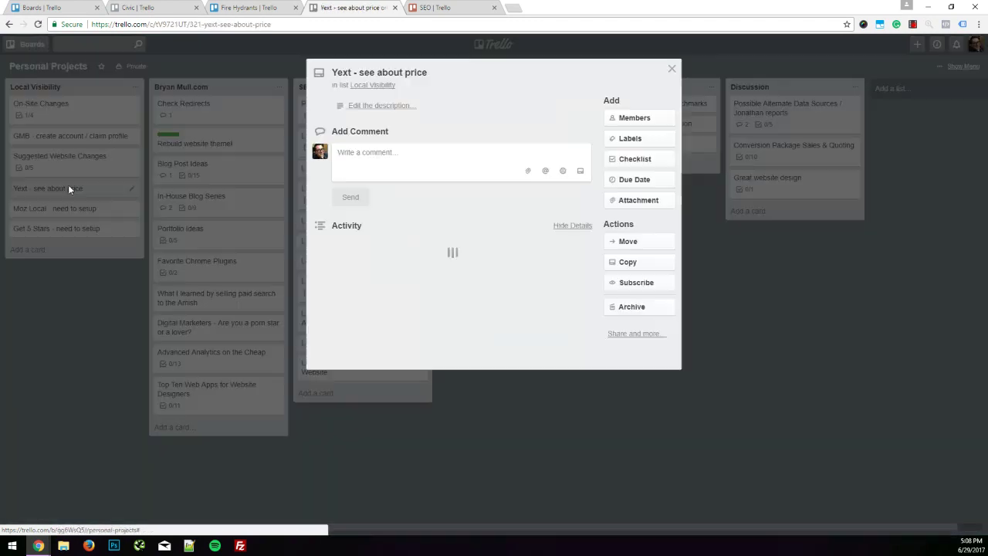
pyautogui.click(668, 68)
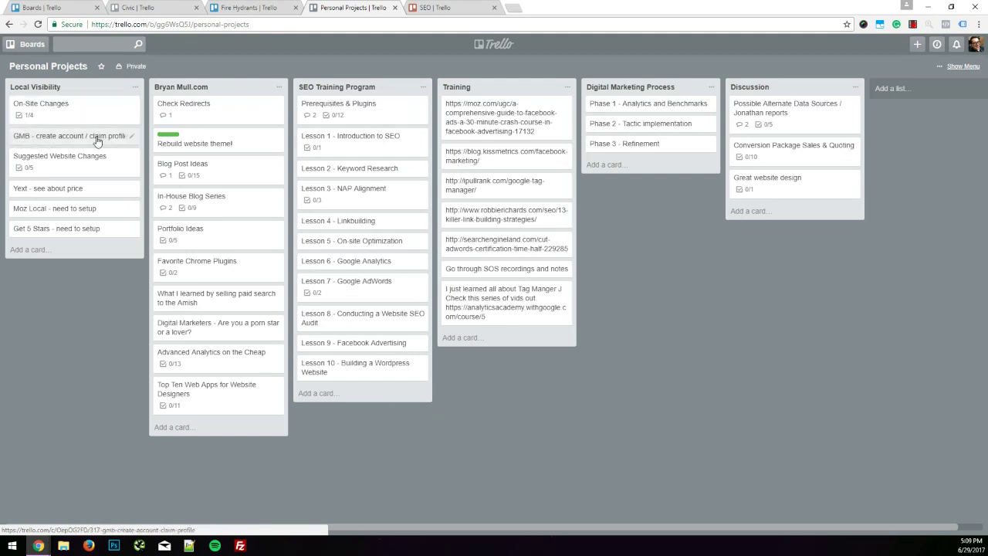
pyautogui.click(203, 144)
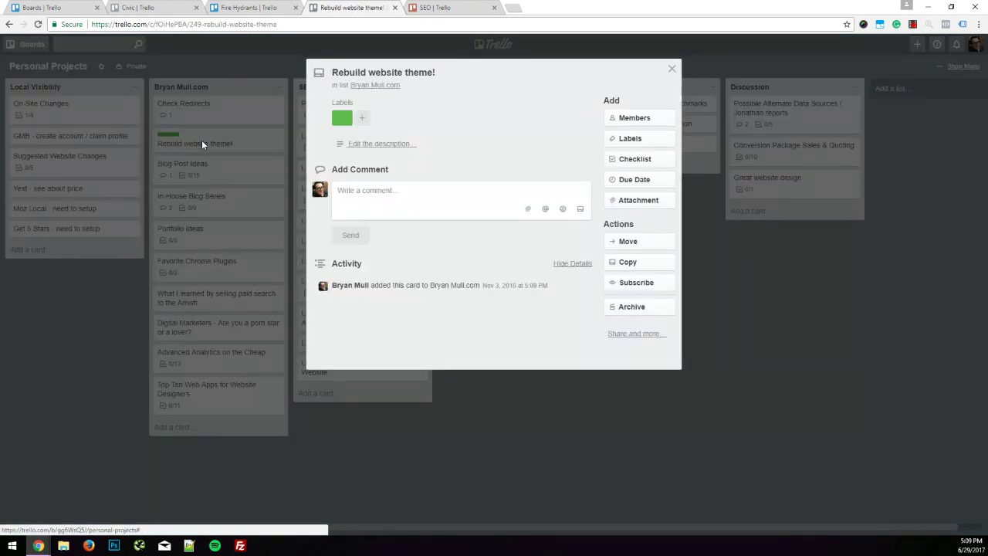
pyautogui.click(672, 69)
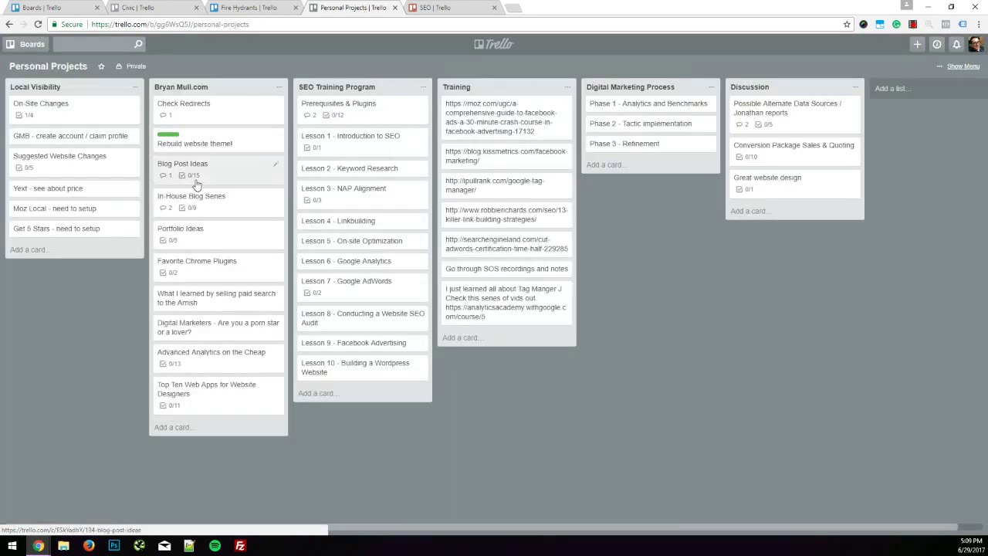
pyautogui.click(228, 176)
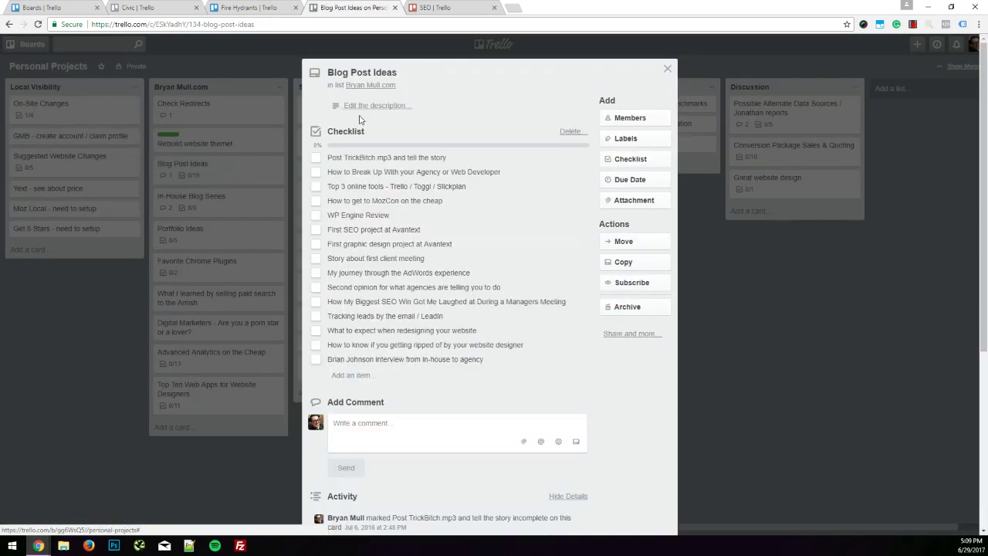
pyautogui.scroll(-1, 395, 349)
pyautogui.scroll(-3, 396, 349)
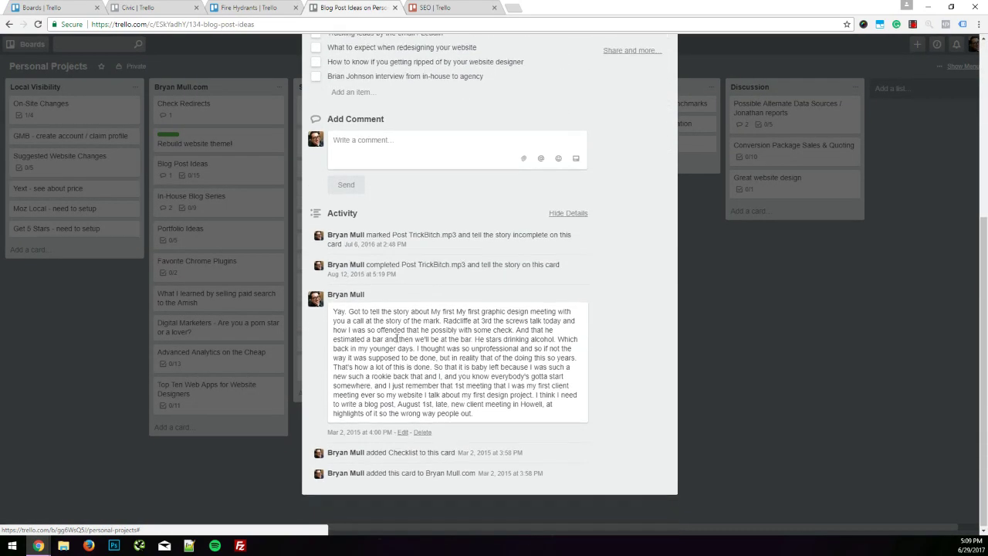
pyautogui.scroll(4, 464, 357)
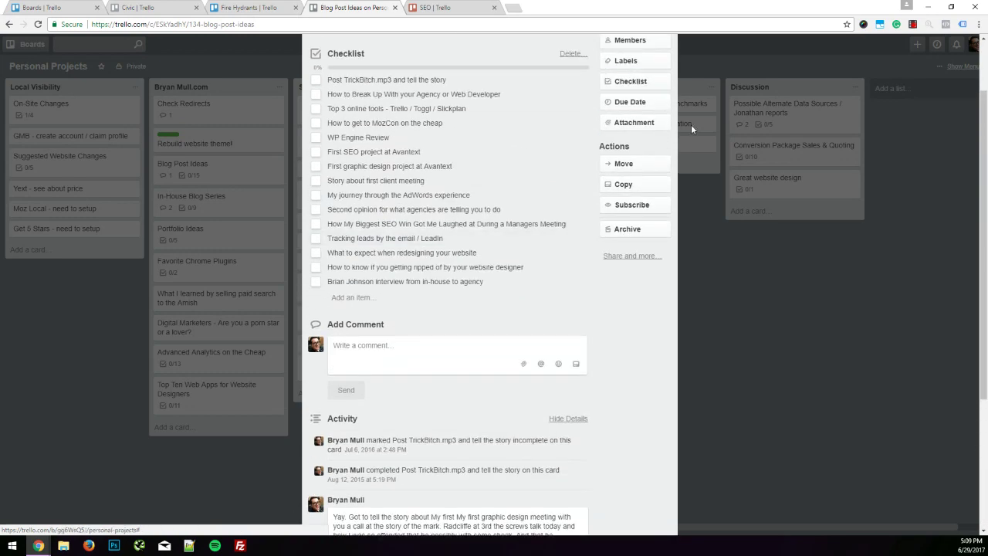
pyautogui.click(669, 70)
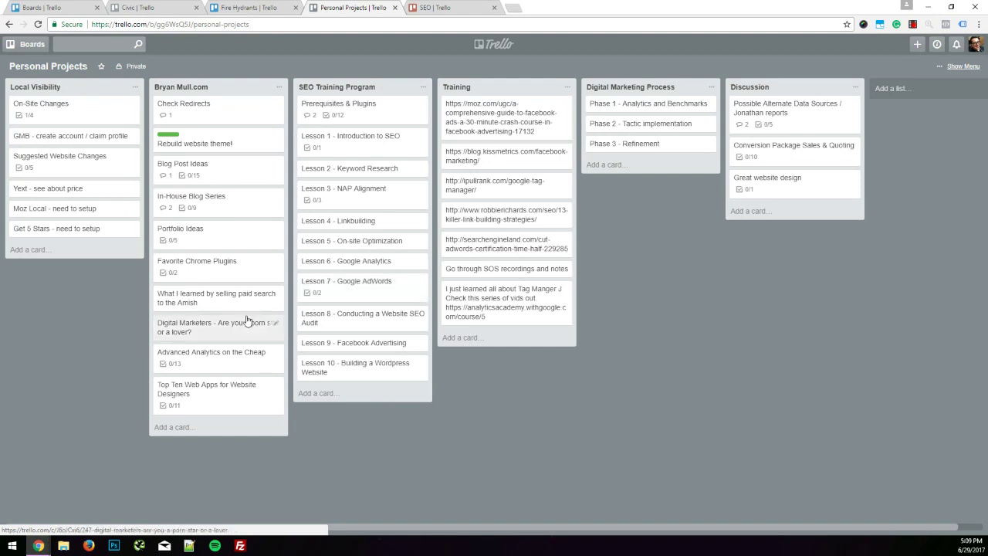
pyautogui.click(194, 274)
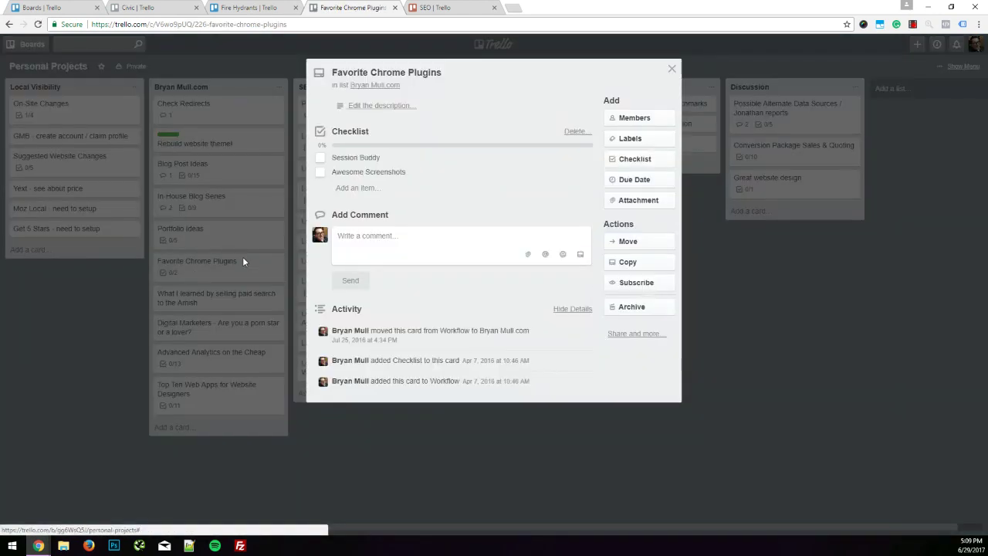
pyautogui.click(673, 69)
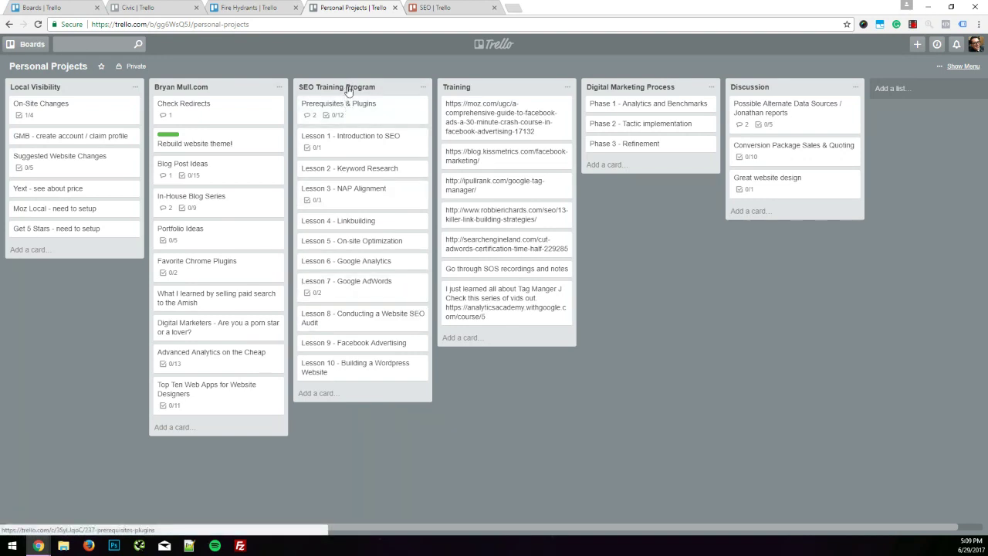
pyautogui.click(364, 124)
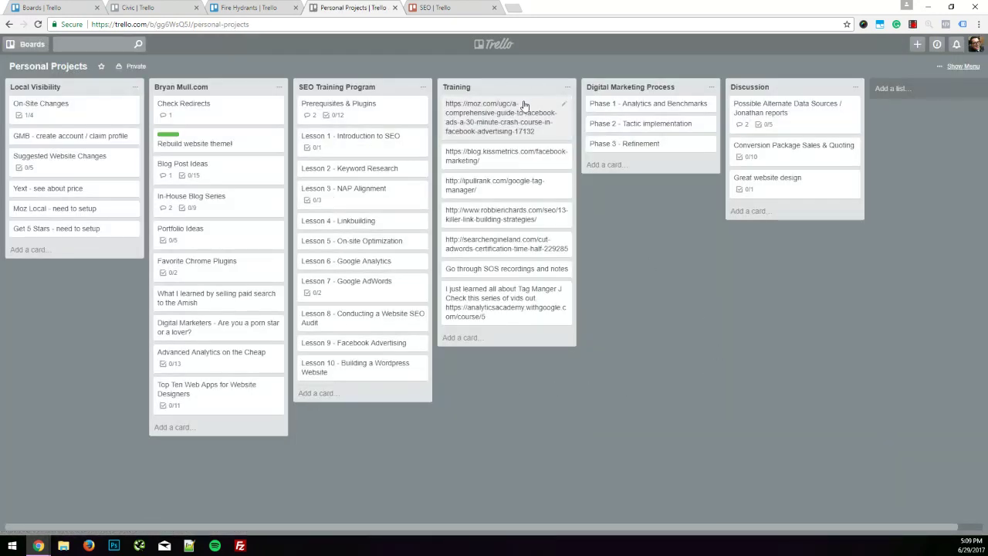
# Open the blog.kissmetrics card, select its URL title, and close it
pyautogui.click(464, 160)
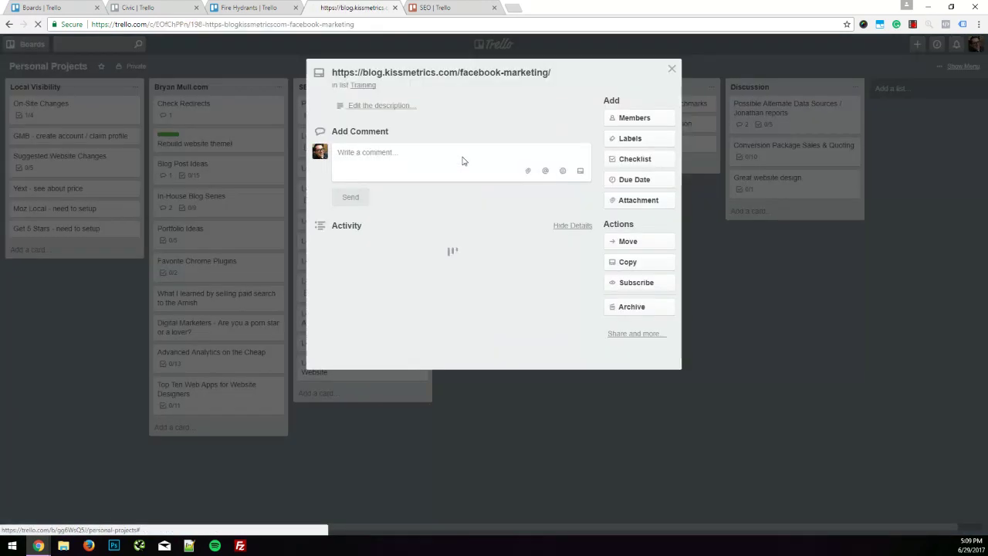
pyautogui.click(439, 72)
pyautogui.tripleClick(438, 71)
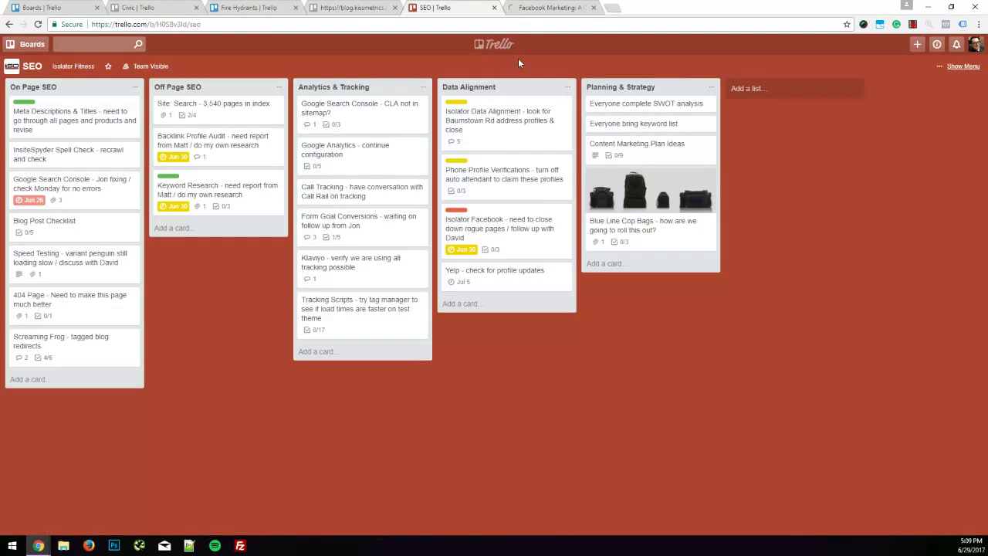
pyautogui.click(325, 11)
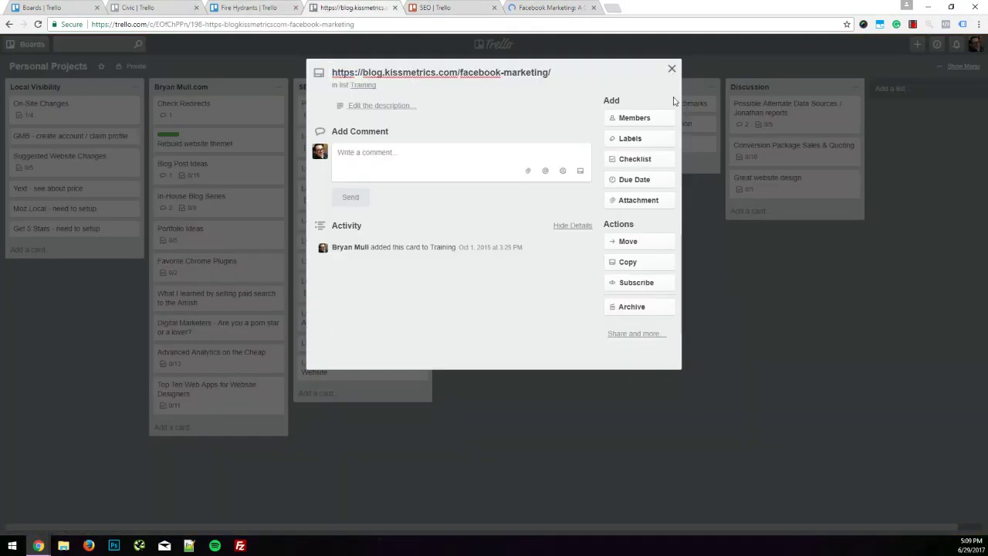
pyautogui.click(636, 292)
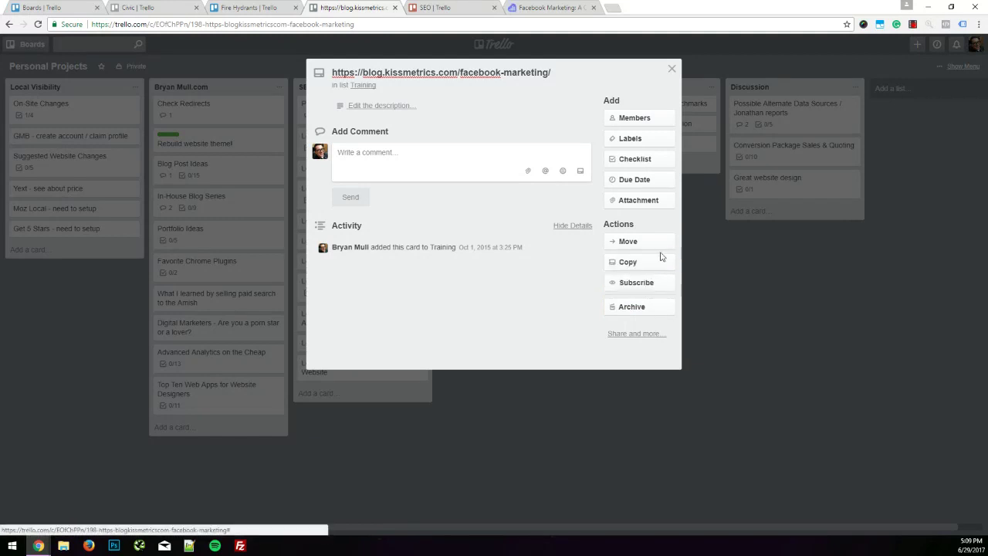
pyautogui.click(672, 69)
# Move the kissmetrics card to fourth in Training, keeping Lesson 1 second in SEO Training Program
pyautogui.moveTo(404, 139); pyautogui.dragTo(363, 189)
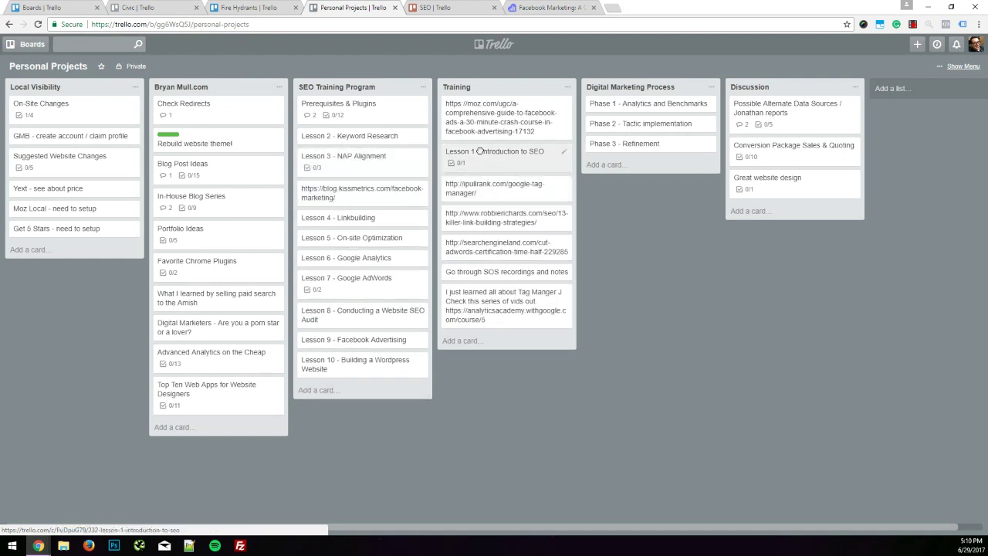
pyautogui.moveTo(498, 151); pyautogui.dragTo(345, 147)
pyautogui.moveTo(329, 224); pyautogui.dragTo(495, 215)
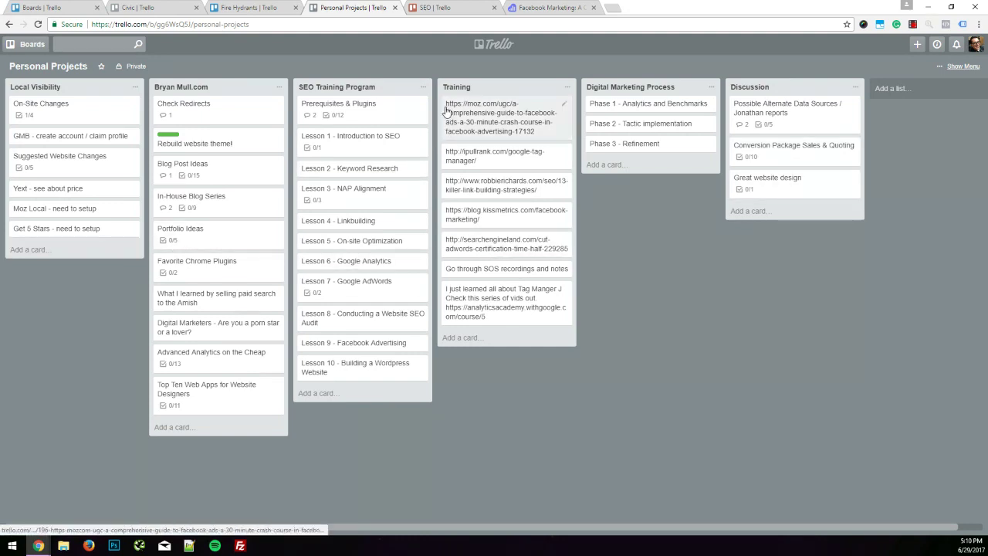
pyautogui.click(431, 13)
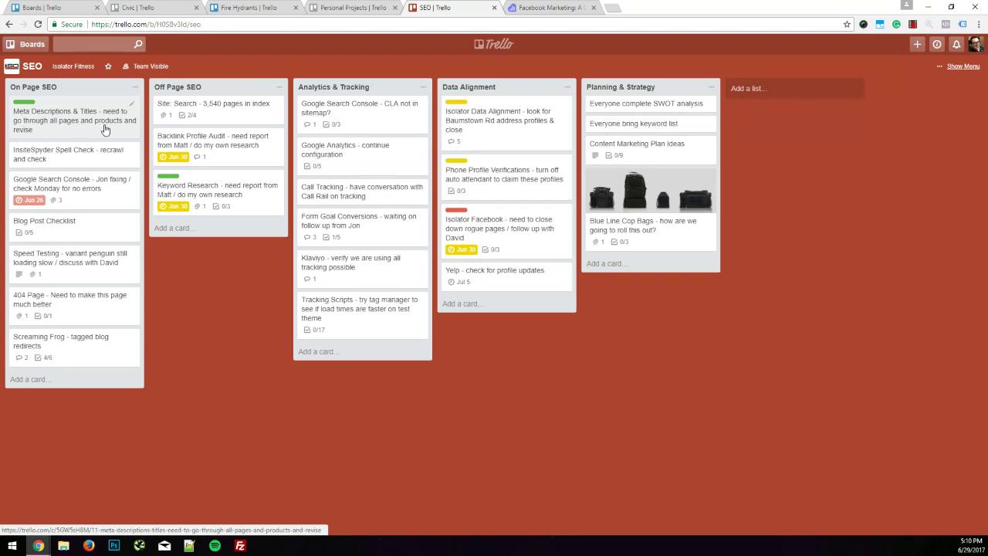
# Trim the Backlink Profile Audit title to end 'do my own research / review with team'
pyautogui.click(232, 152)
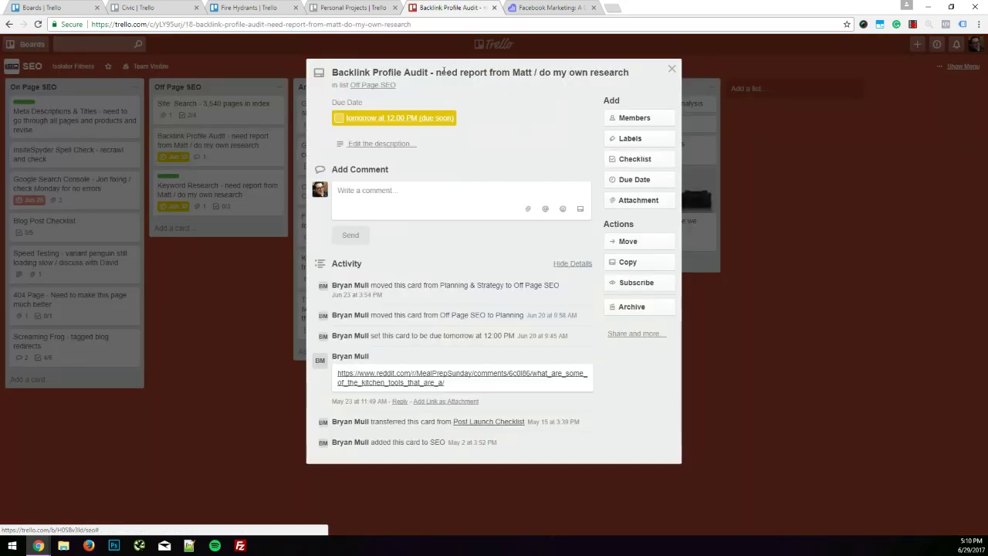
pyautogui.moveTo(437, 72); pyautogui.dragTo(538, 72)
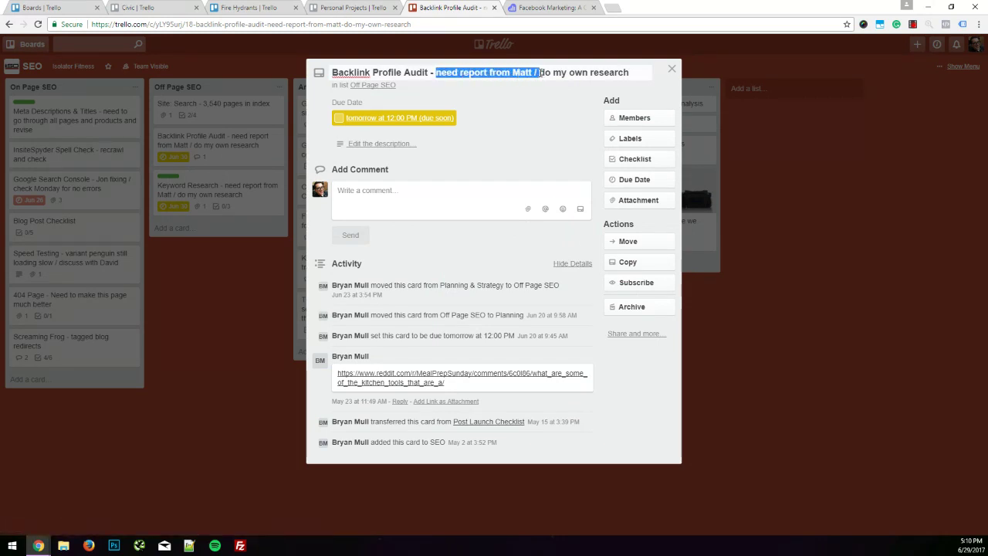
pyautogui.press('BackSpace')
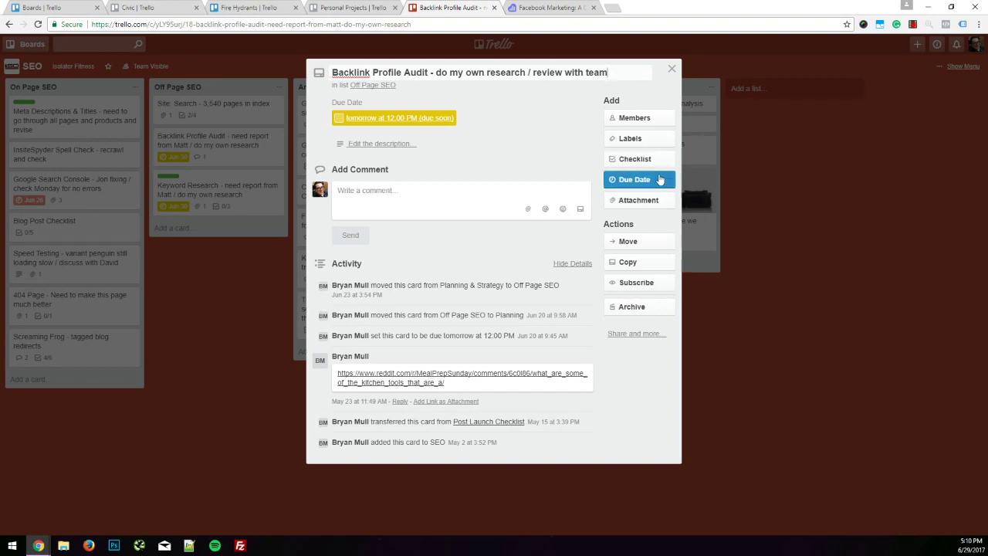
# Join the Backlink Profile Audit card as a member, close it, and show the boards list
pyautogui.click(660, 122)
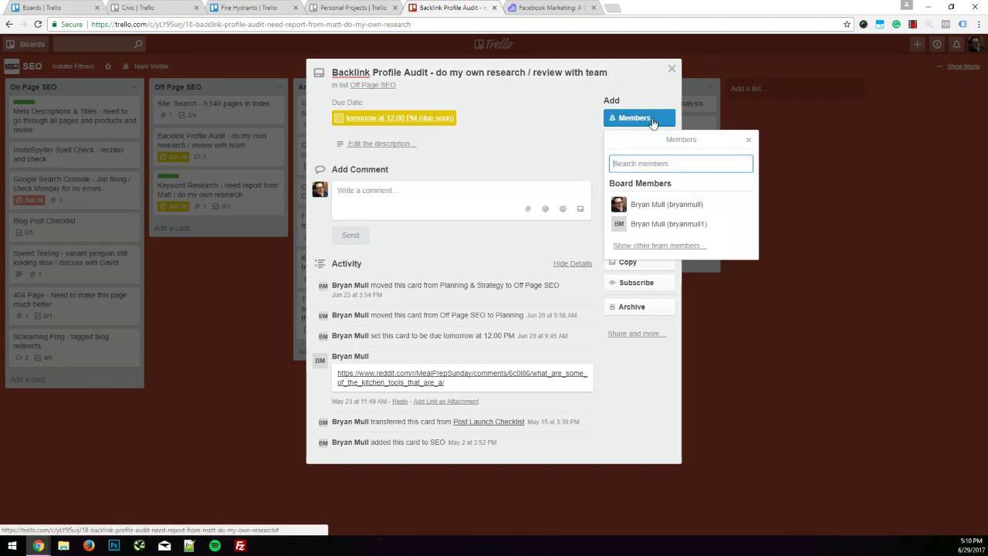
pyautogui.click(748, 139)
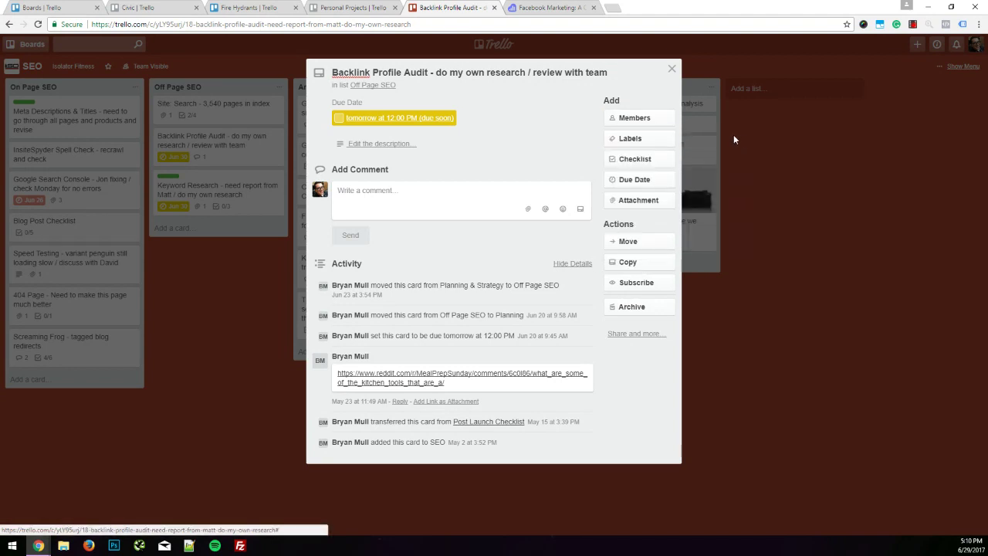
pyautogui.click(644, 122)
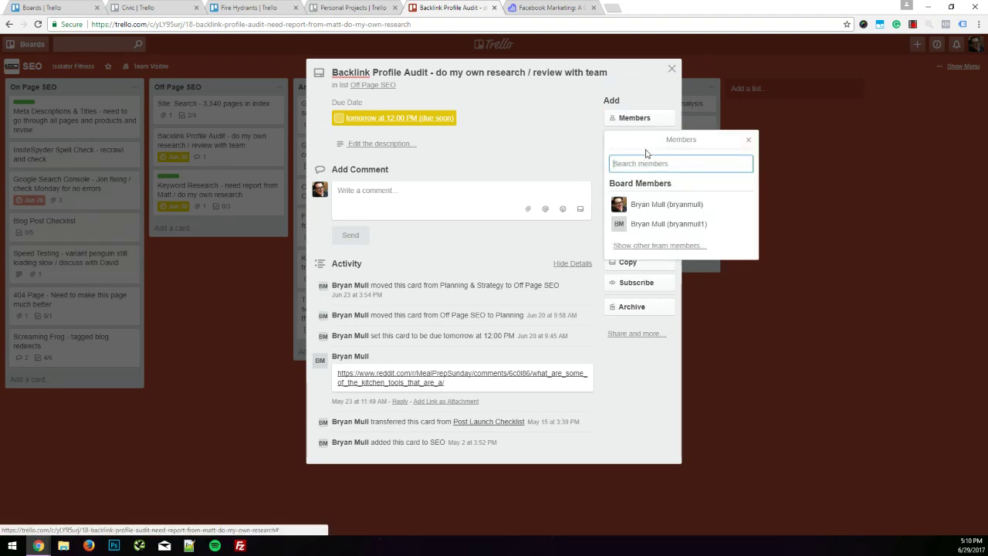
pyautogui.click(748, 140)
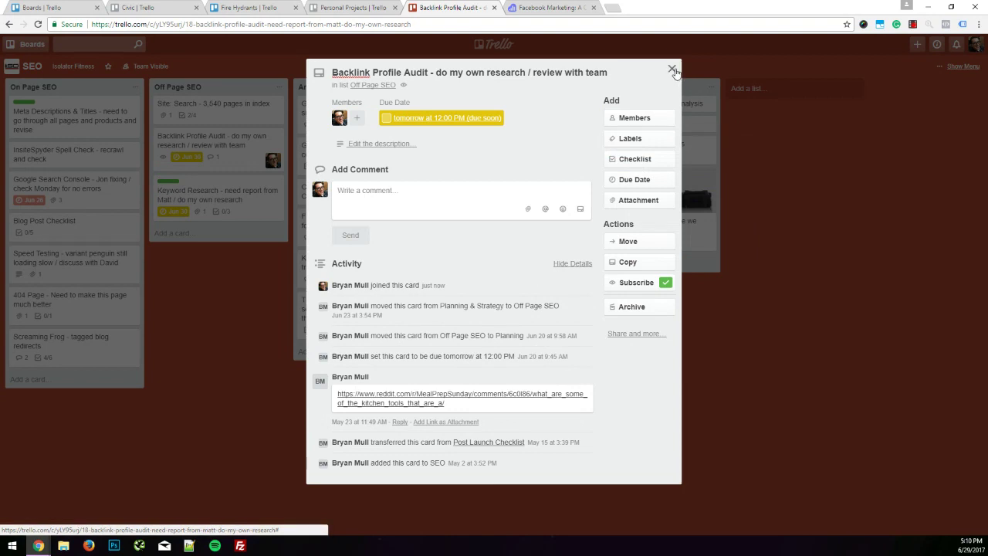
pyautogui.click(672, 69)
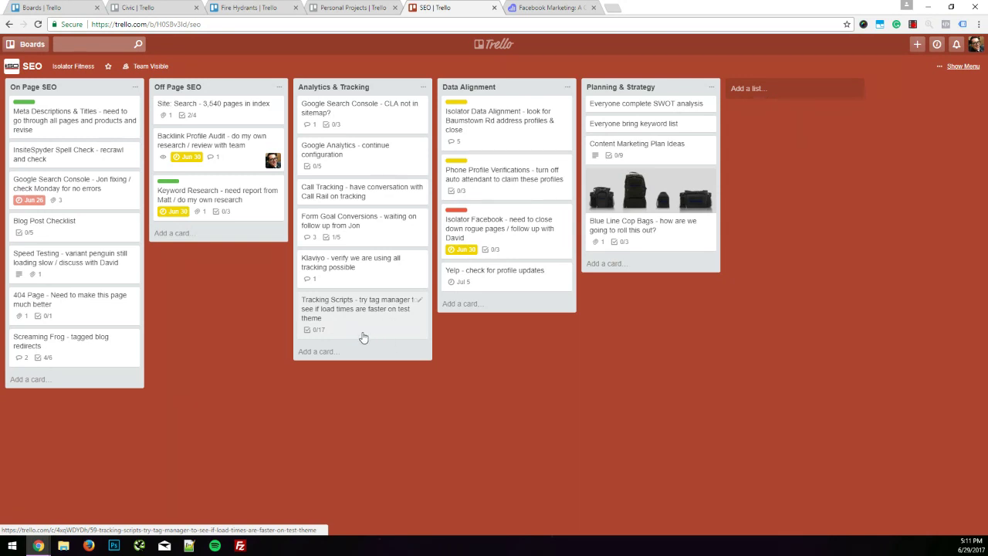
pyautogui.click(26, 46)
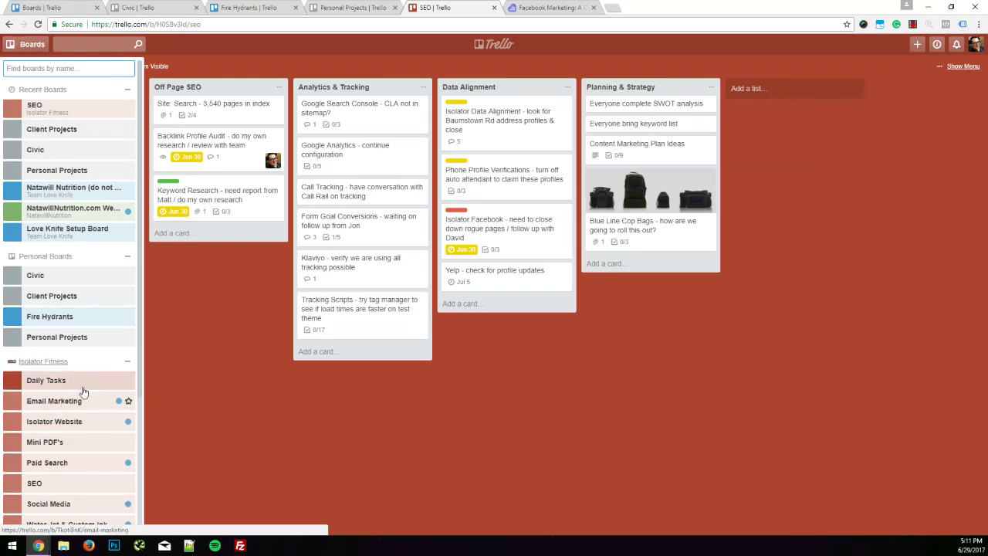
pyautogui.click(801, 367)
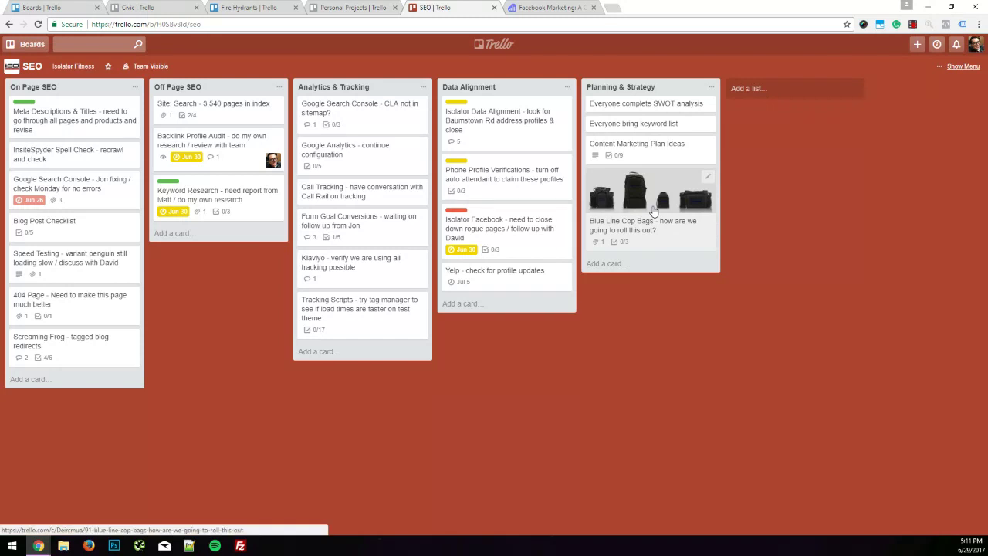
pyautogui.click(654, 210)
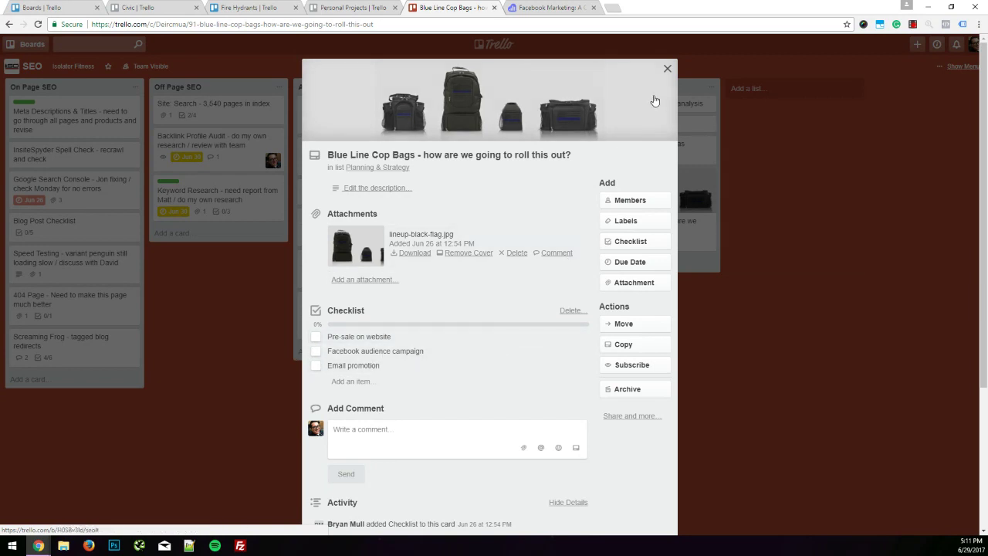
pyautogui.click(667, 69)
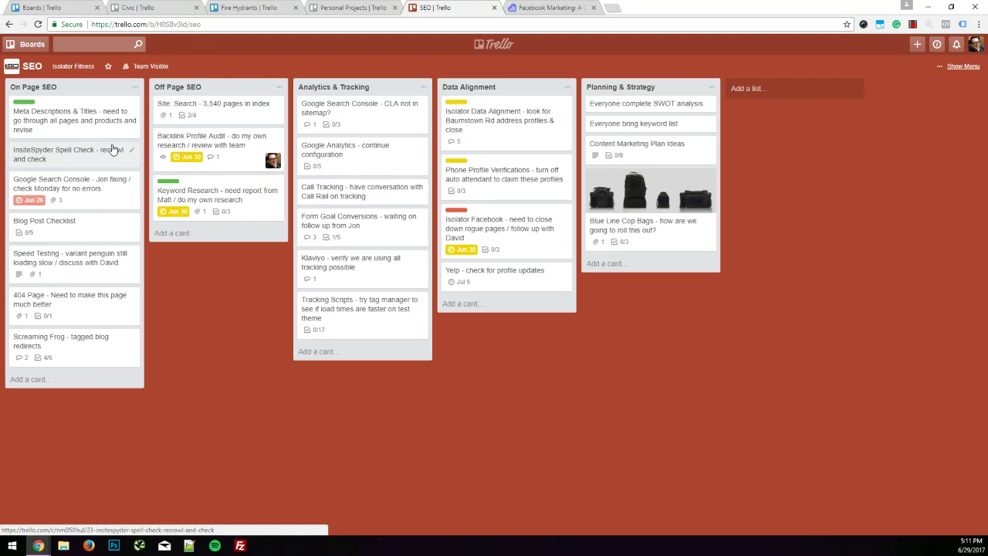
pyautogui.click(355, 8)
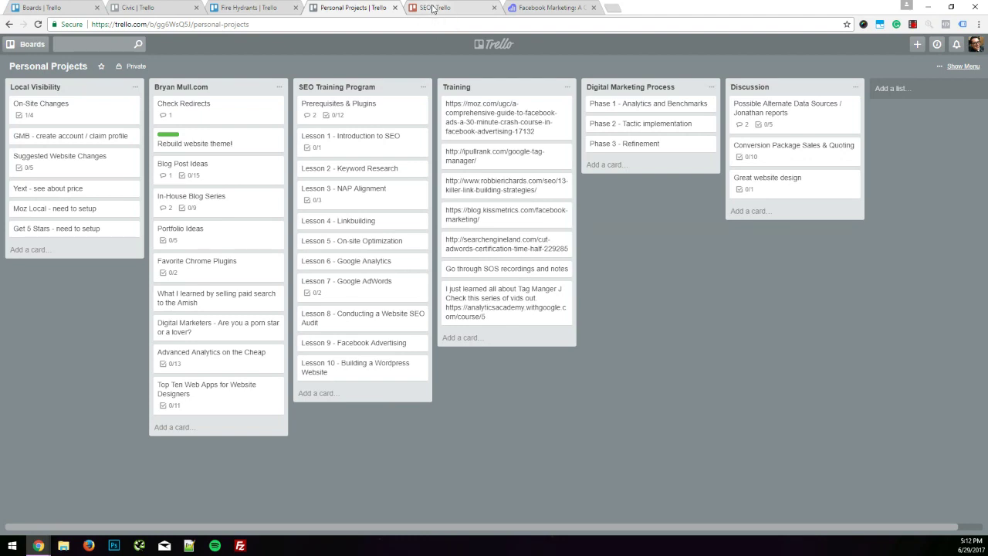
# Open and close the Prerequisites & Plugins card, its checklist still at 0/12
pyautogui.click(371, 112)
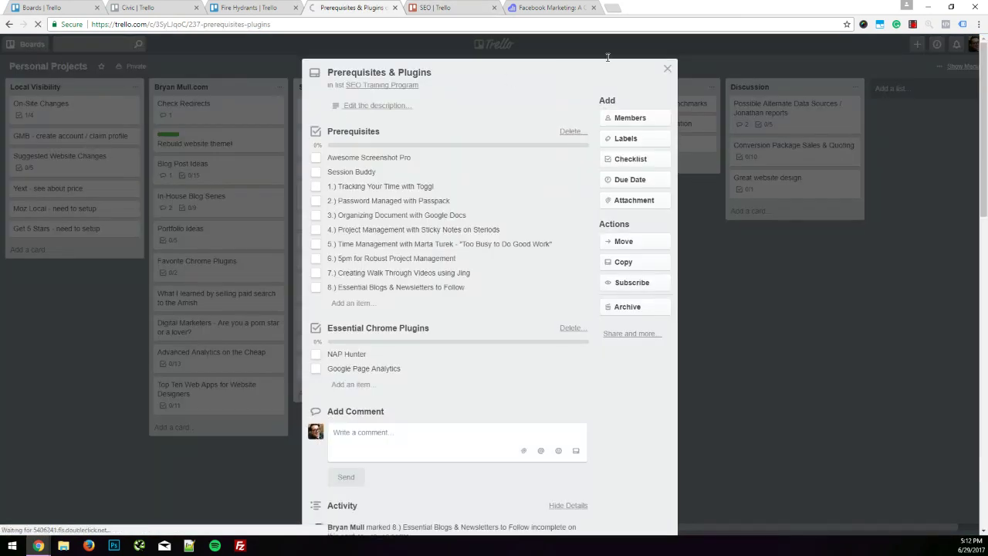
pyautogui.click(667, 68)
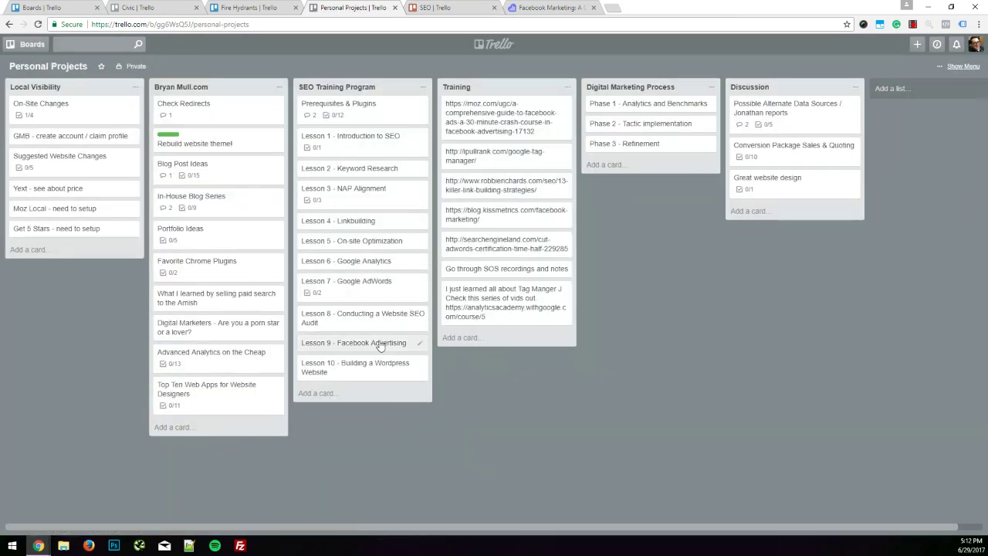